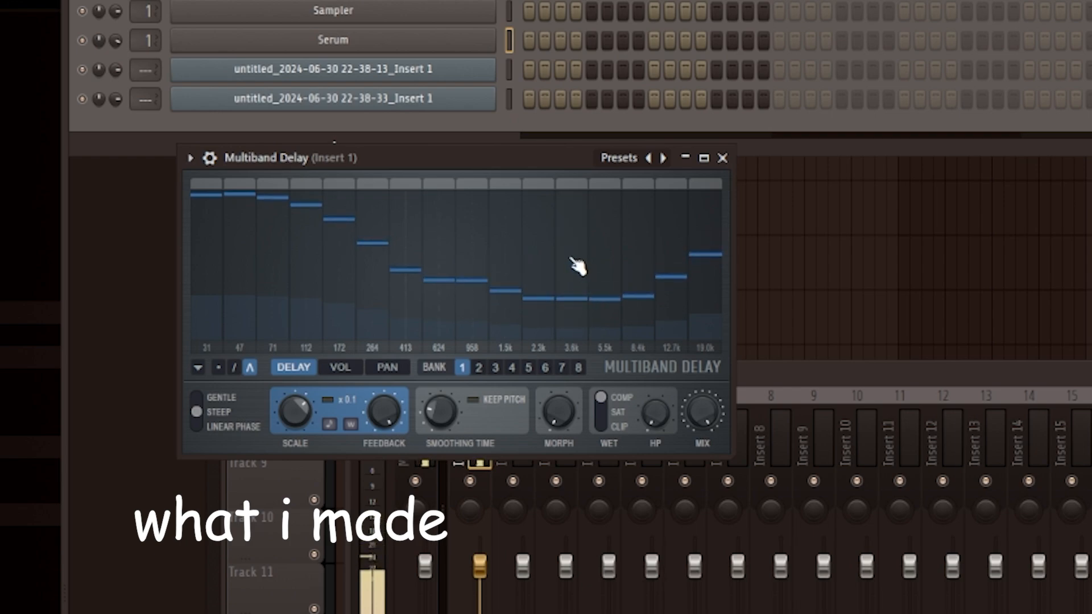
left_click(153, 255)
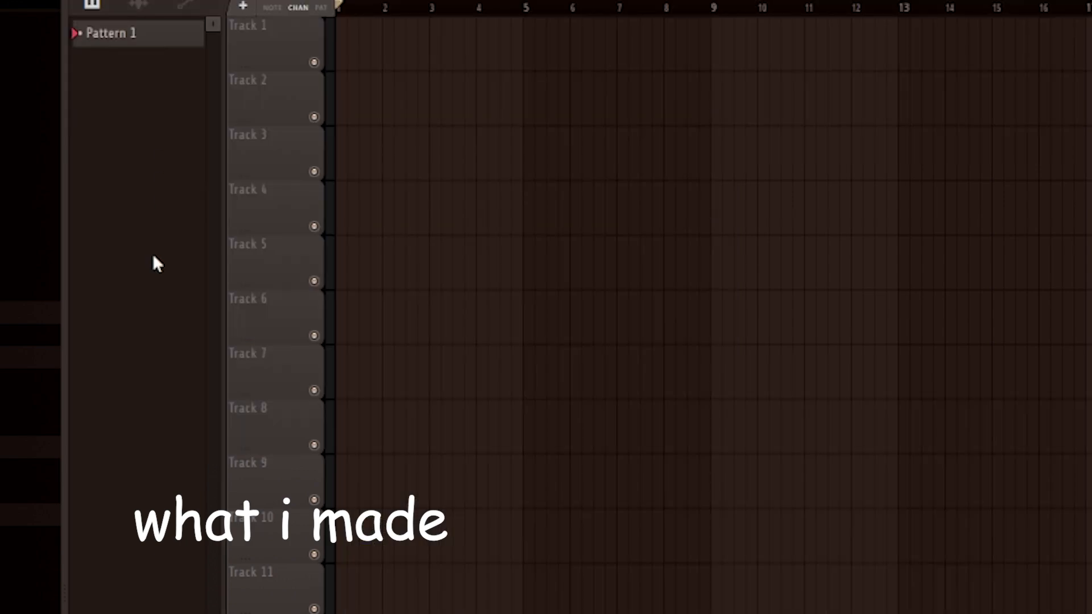
key("alt+Tab")
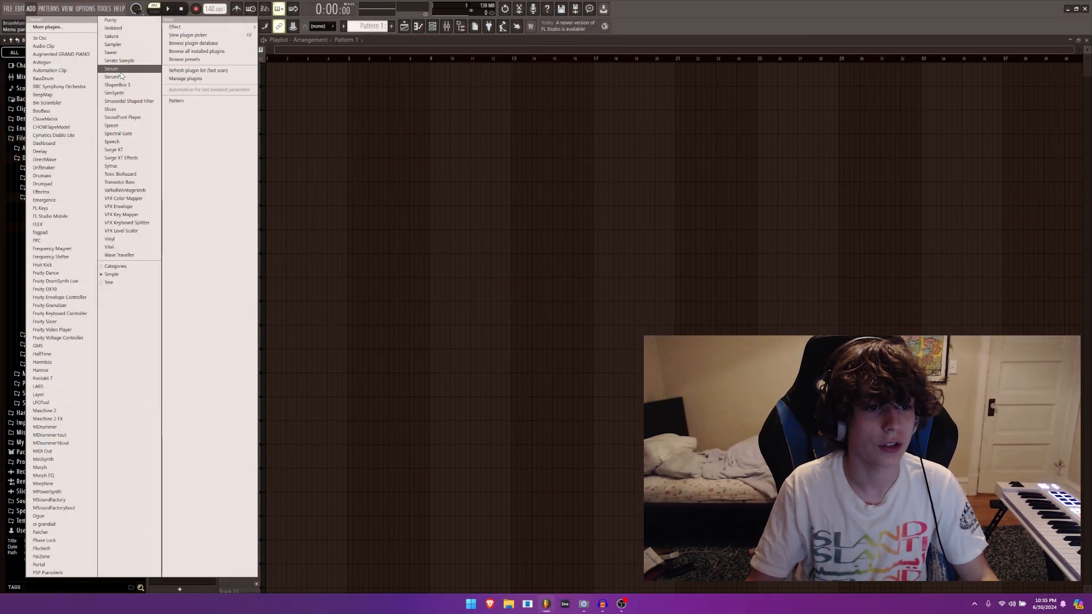
- Add a Serum channel, set Envelope 1 to 0.1 ms decay with minimum sustain, and raise its master volume
left_click(120, 74)
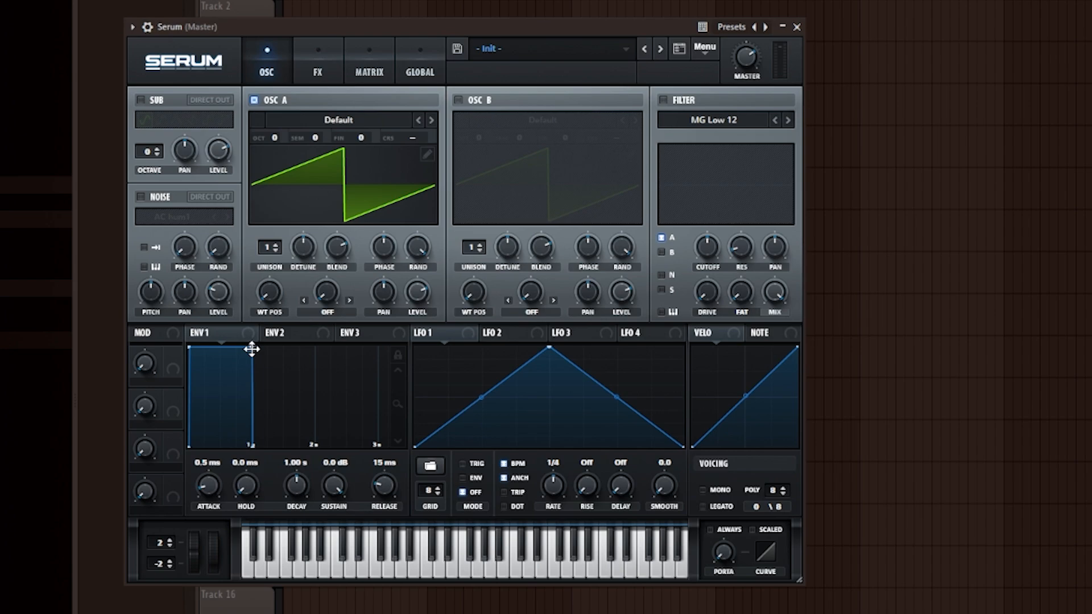
left_click_drag(252, 349, 149, 461)
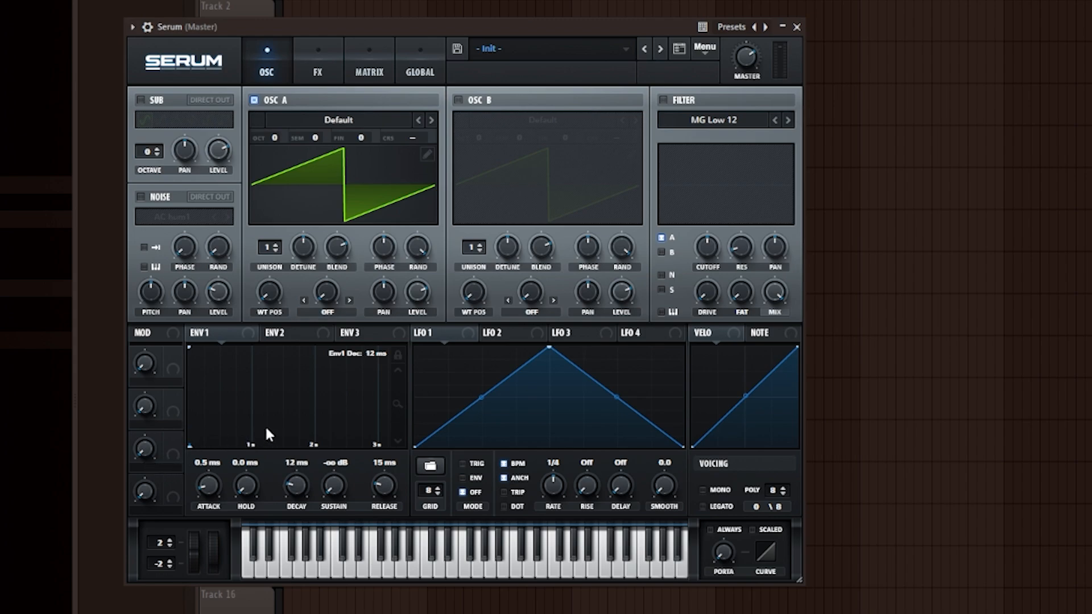
key("F6")
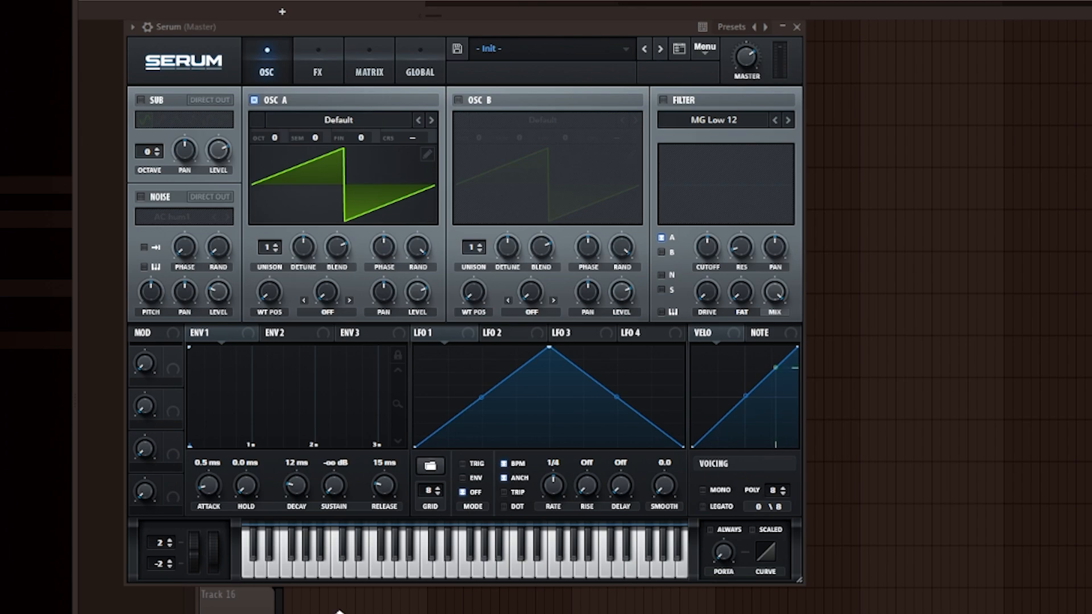
left_click_drag(295, 480, 292, 501)
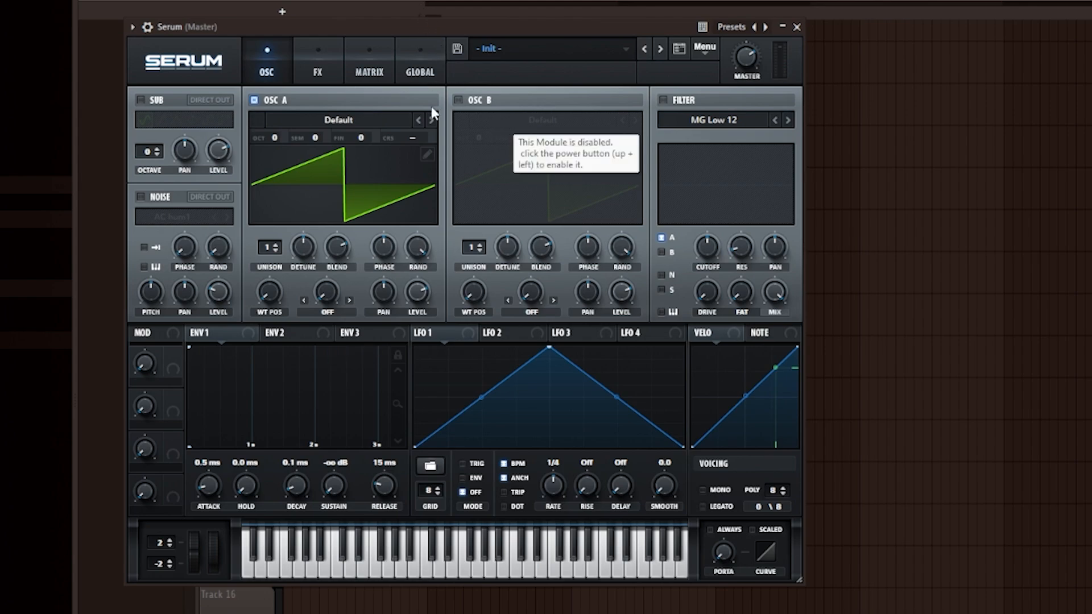
left_click_drag(737, 72, 739, 6)
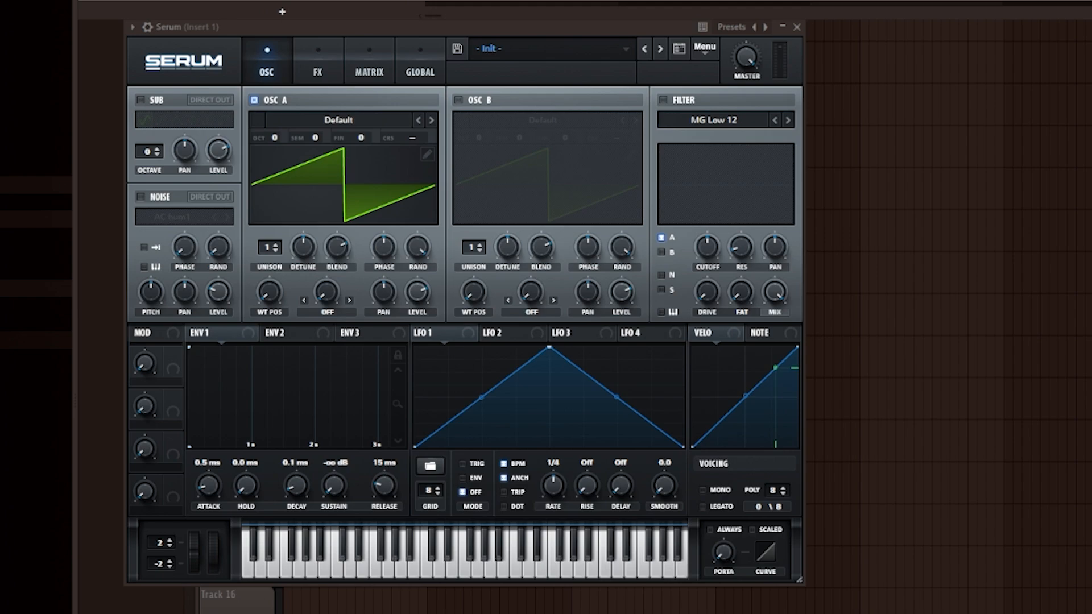
- Shape the Multiband Delay on Insert 1 with a delay curve falling from lows to upper mids, Steep filtering and raised feedback
key("F9")
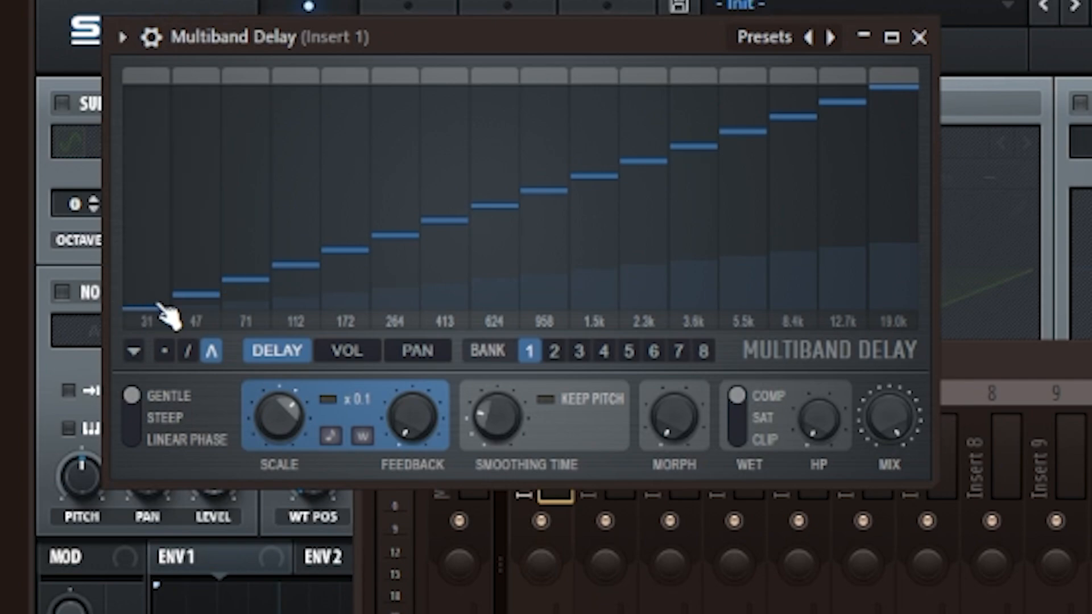
mouse_move(163, 313)
left_mouse_down()
mouse_move(251, 171)
mouse_move(726, 214)
mouse_move(705, 279)
left_mouse_up()
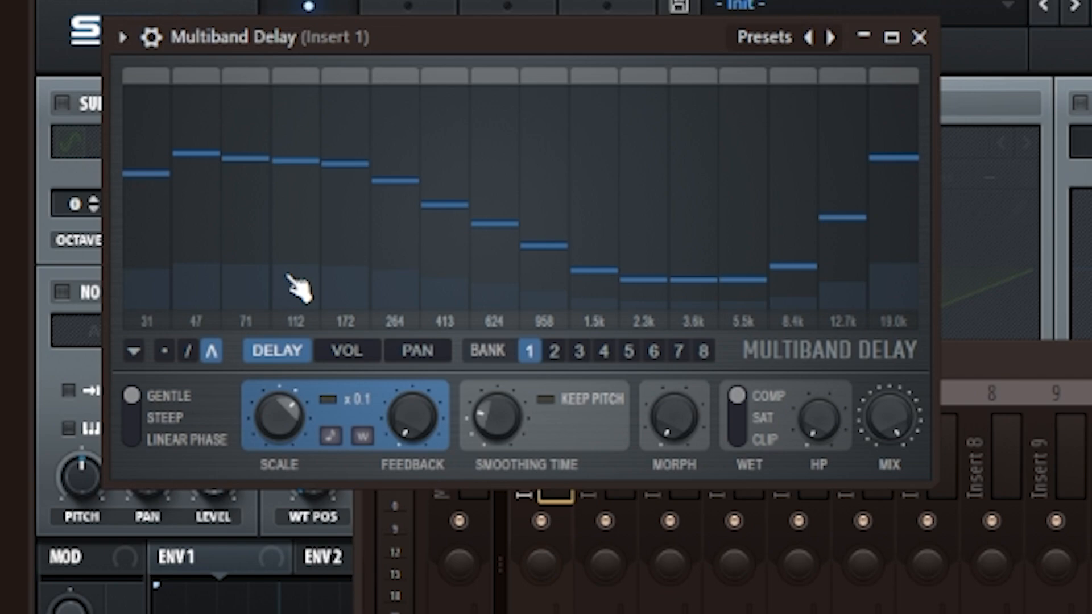
left_click(127, 430)
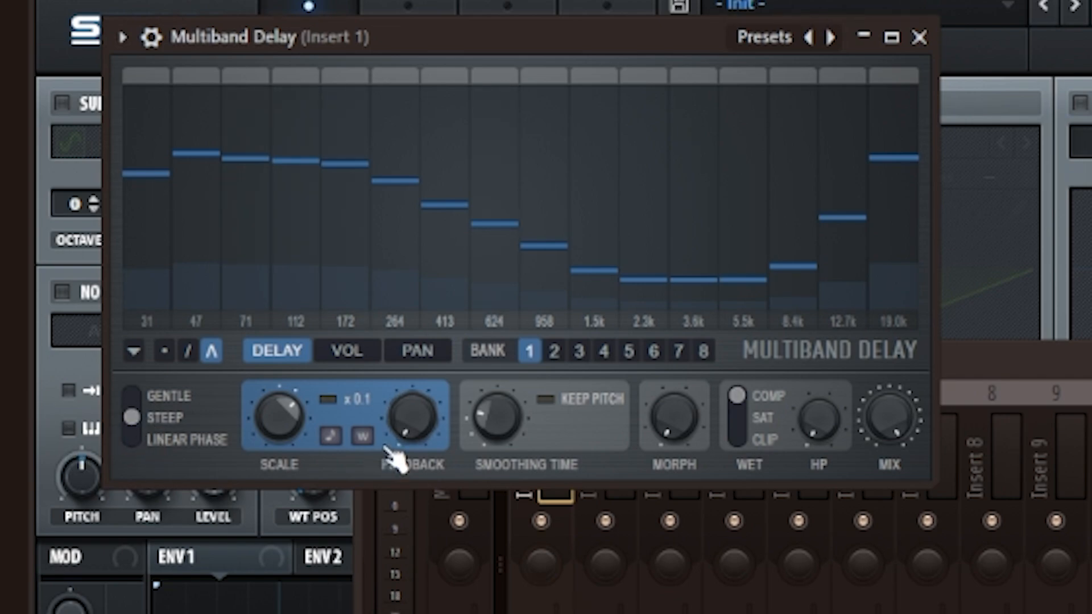
left_click_drag(395, 444, 395, 392)
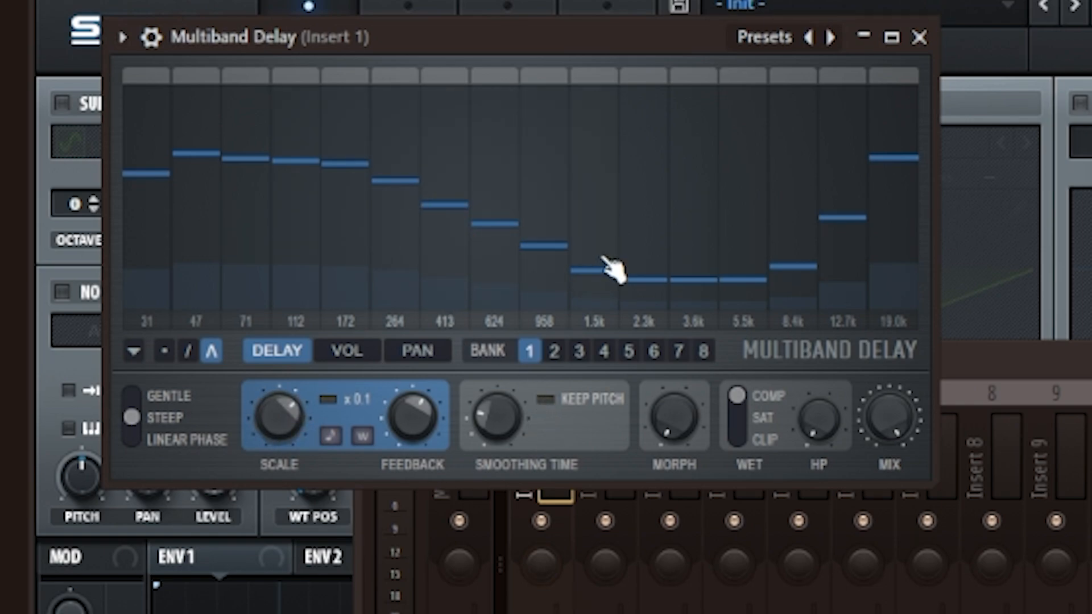
mouse_move(280, 258)
left_mouse_down()
mouse_move(250, 145)
mouse_move(883, 293)
mouse_move(903, 312)
mouse_move(444, 190)
mouse_move(617, 418)
mouse_move(845, 322)
mouse_move(597, 73)
mouse_move(634, 238)
mouse_move(621, 275)
left_mouse_up()
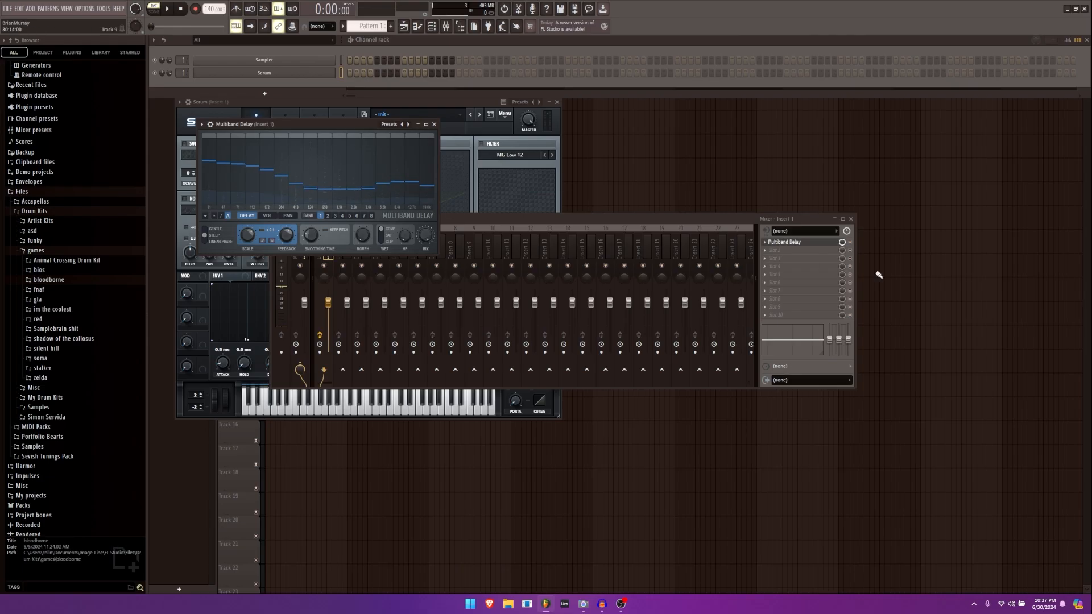
- Add Spacer to the second effect slot of Insert 1 and load the Bathroomizer factory preset
left_click(800, 257)
left_click(954, 240)
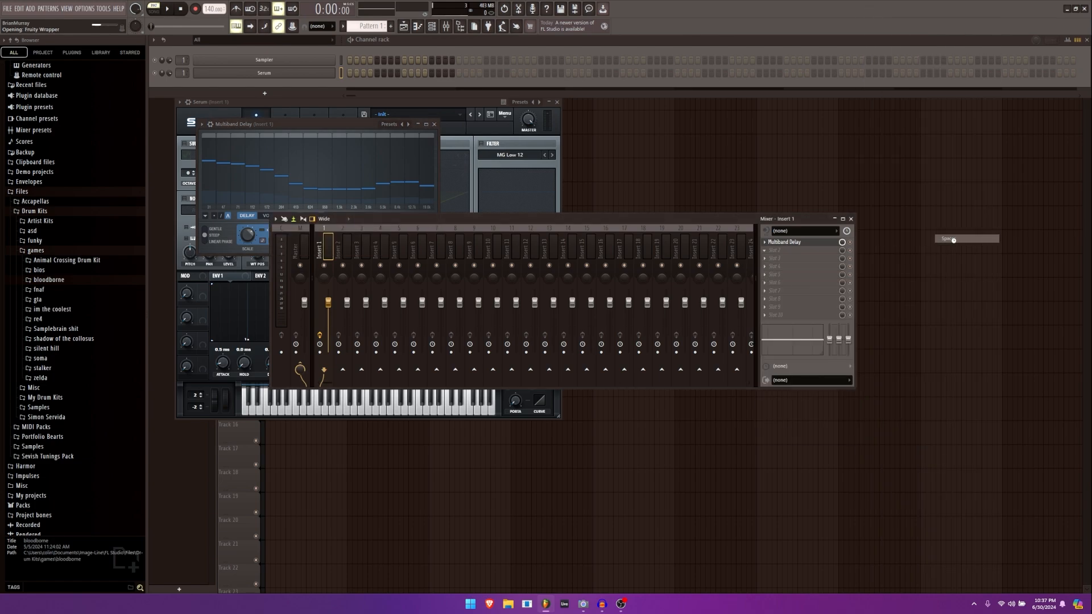
mouse_move(448, 165)
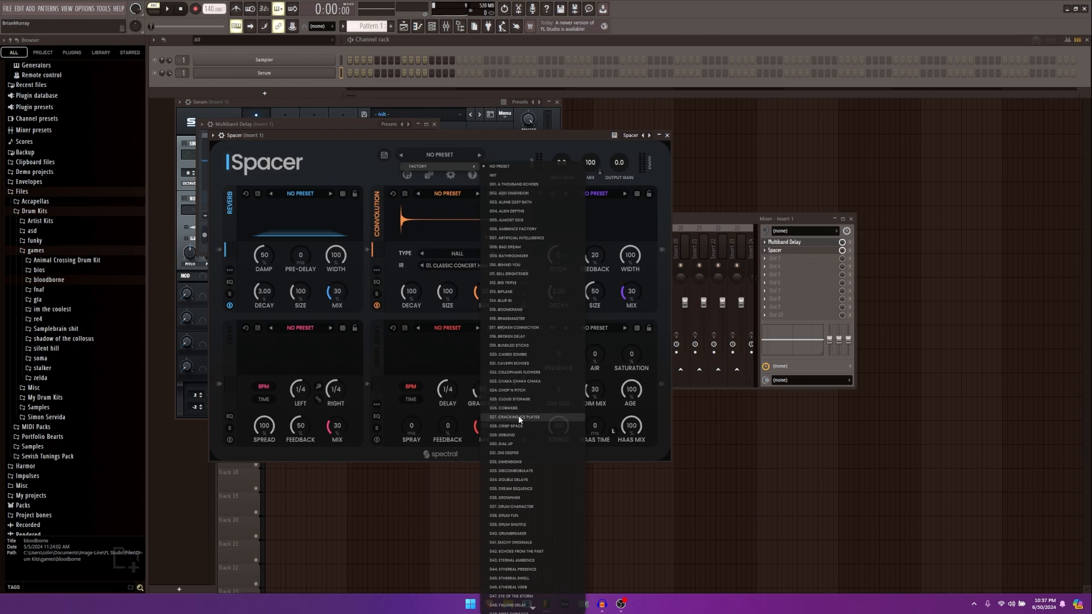
left_click(541, 255)
- Add SerumFX to the third effect slot and enable its multiband compressor with 9.4 dB gain and a lowered ratio
left_click(807, 216)
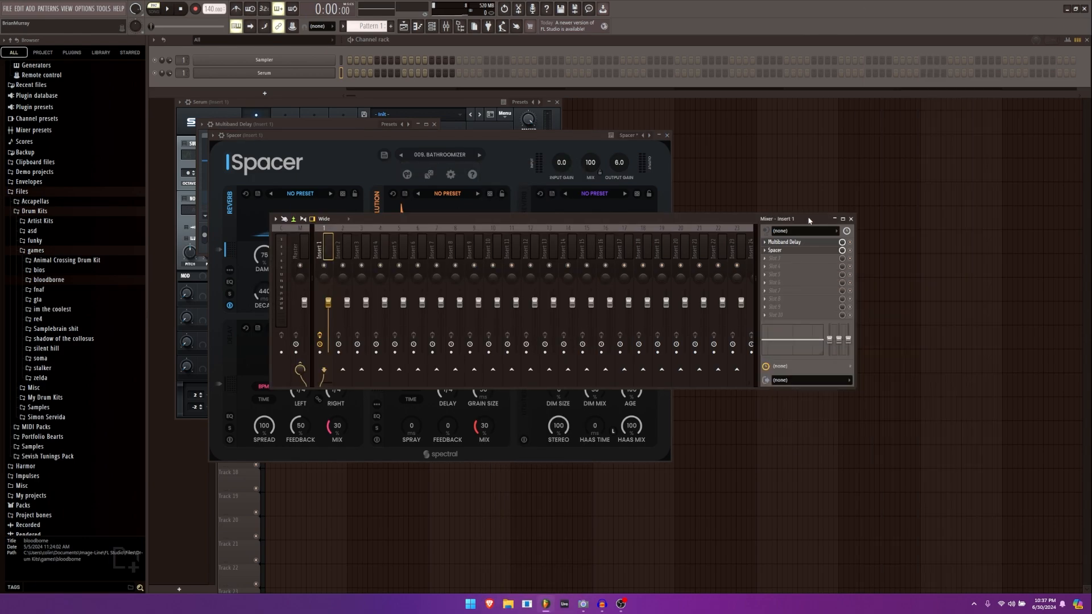
left_click(797, 259)
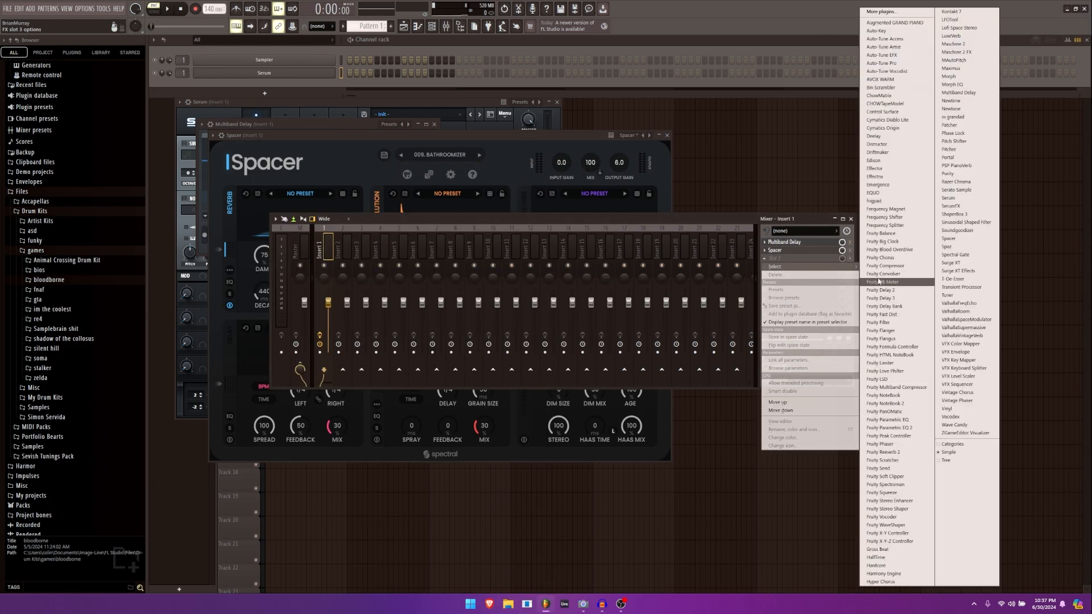
left_click(951, 206)
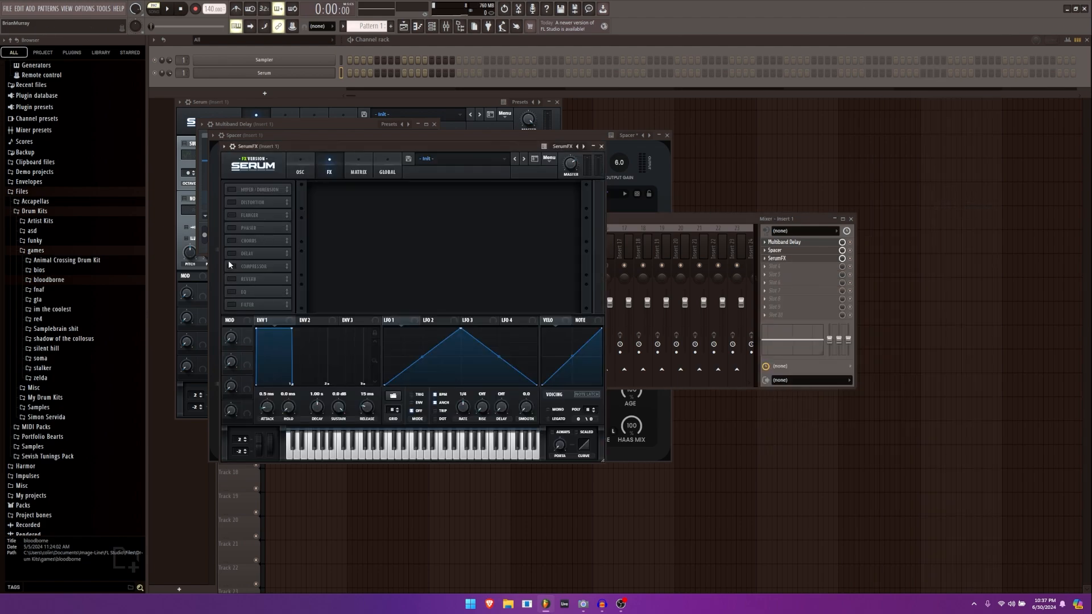
left_click(231, 266)
left_click_drag(455, 193, 453, 168)
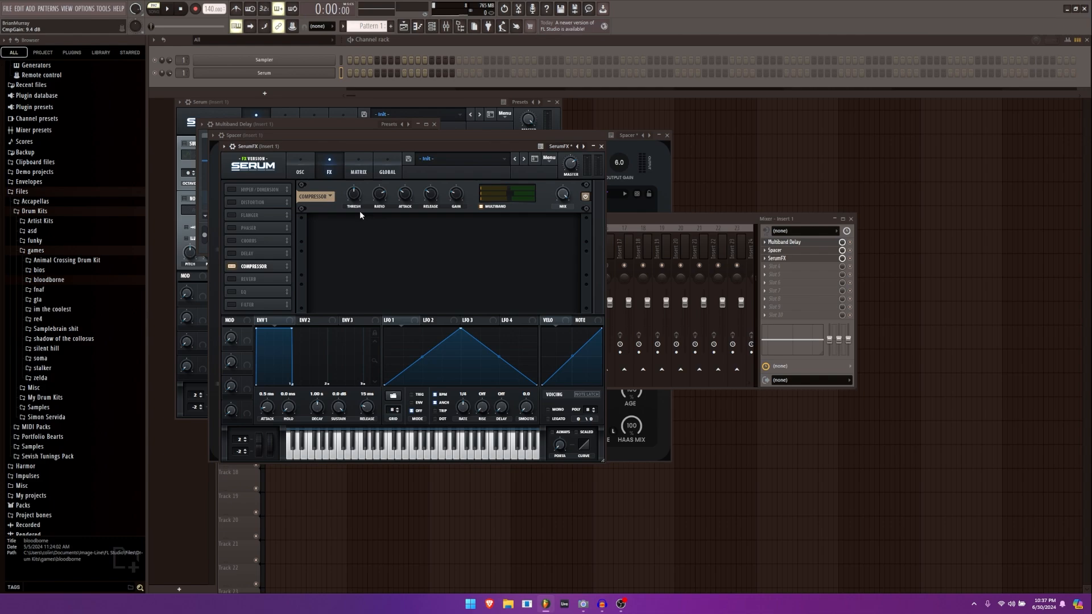
left_click_drag(380, 195, 380, 243)
- Arm Insert 1 for audio recording and close the plugin windows, keeping the mixer open
left_click(787, 243)
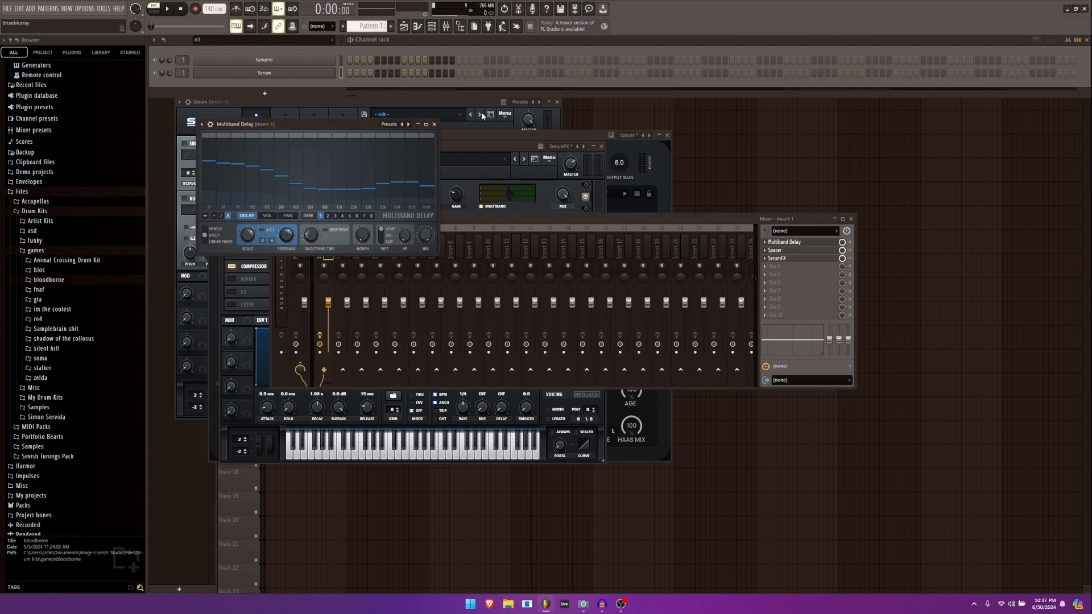
right_click(195, 11)
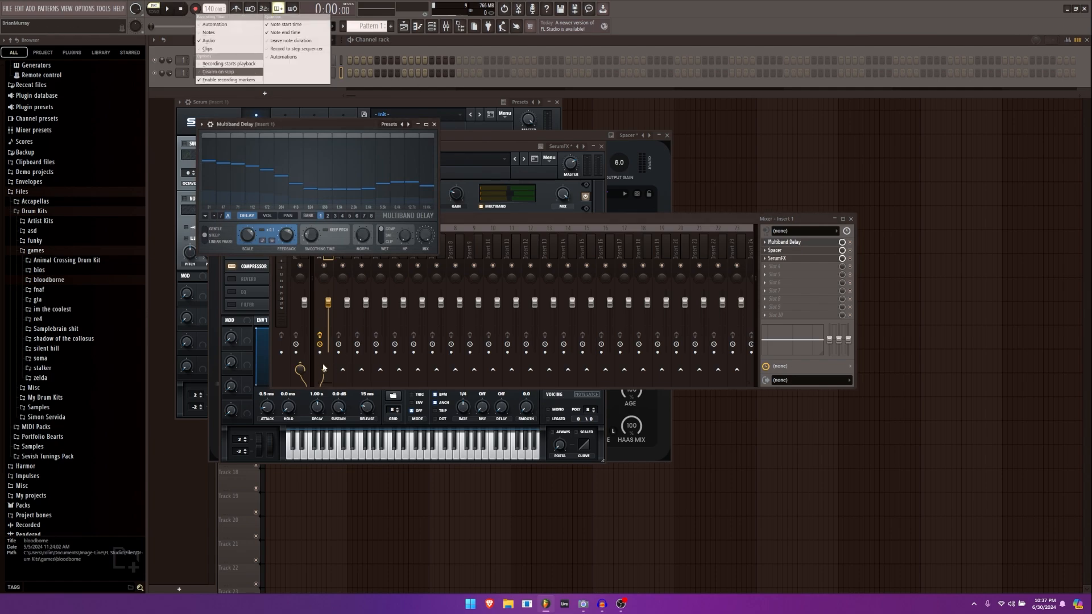
left_click(321, 352)
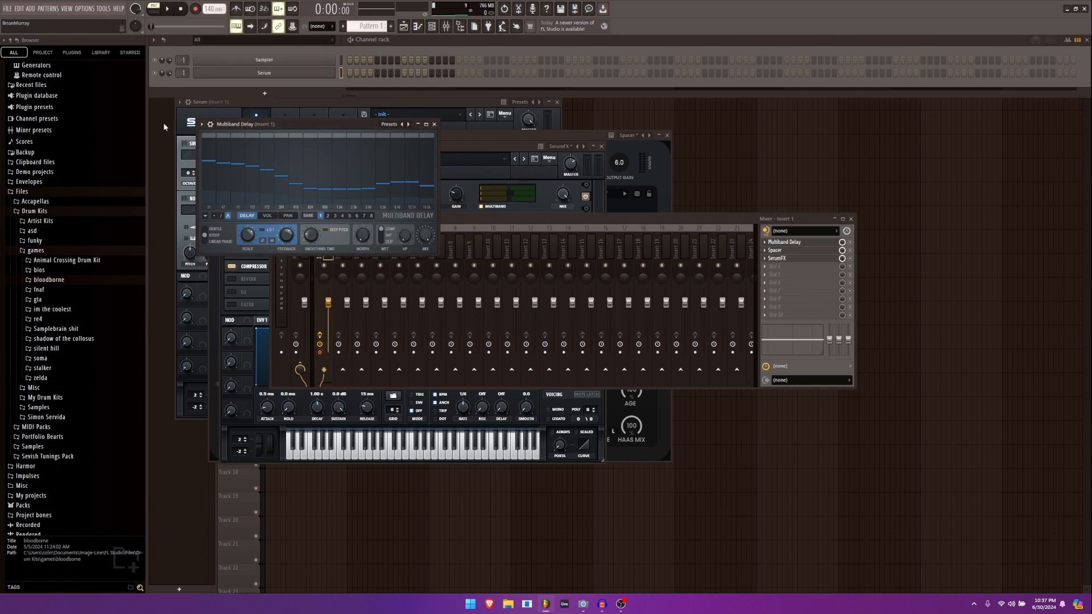
key("F12")
key("F9")
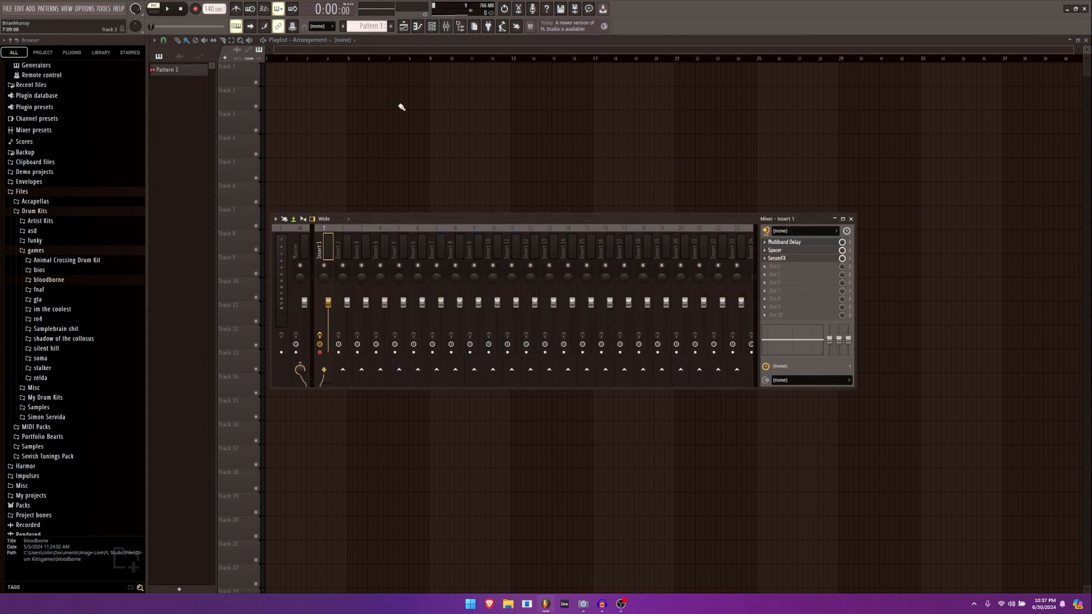
- Enable recording, redraw the Multiband Delay curve on Insert 1, and record a short audio take
left_click(432, 26)
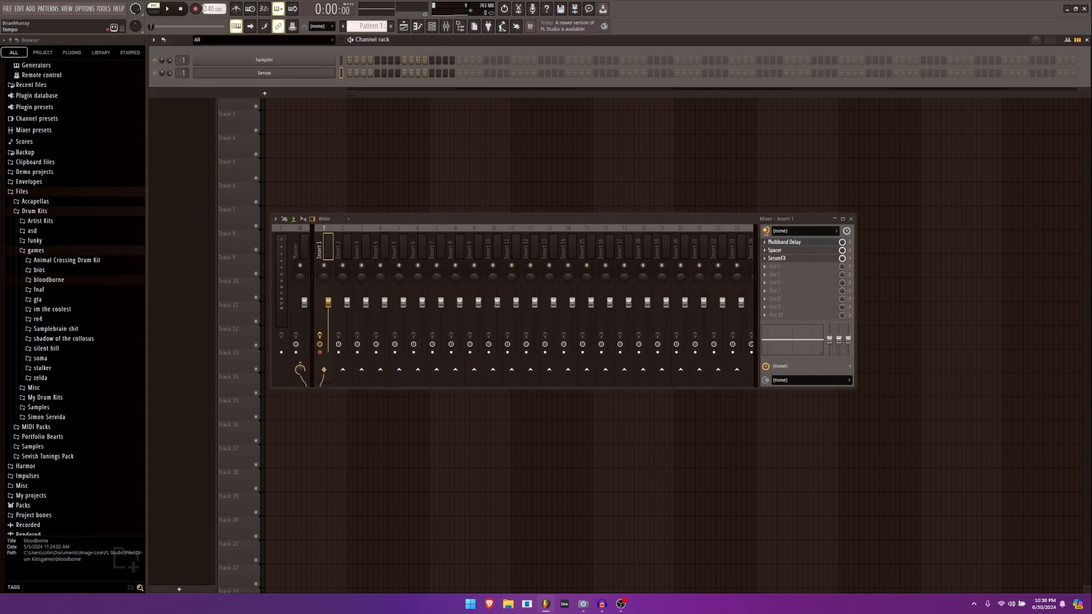
left_click(785, 241)
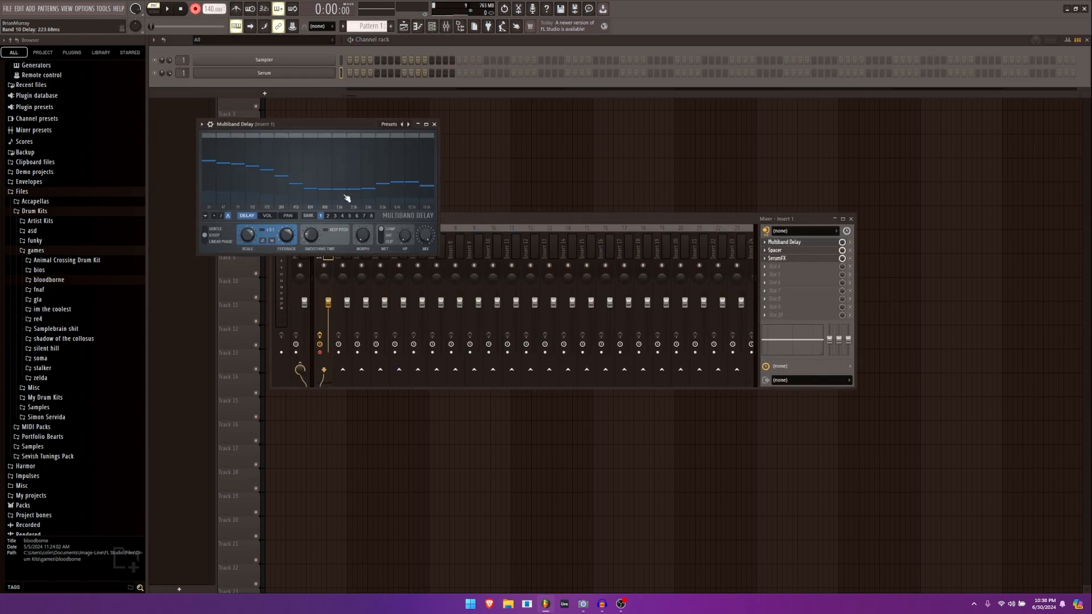
mouse_move(281, 166)
left_mouse_down()
mouse_move(341, 165)
mouse_move(215, 195)
mouse_move(399, 188)
mouse_move(268, 205)
mouse_move(187, 176)
mouse_move(417, 218)
mouse_move(300, 188)
mouse_move(302, 161)
mouse_move(245, 153)
mouse_move(388, 195)
mouse_move(364, 170)
mouse_move(325, 165)
mouse_move(187, 195)
mouse_move(365, 198)
mouse_move(181, 175)
left_mouse_up()
left_click(177, 173)
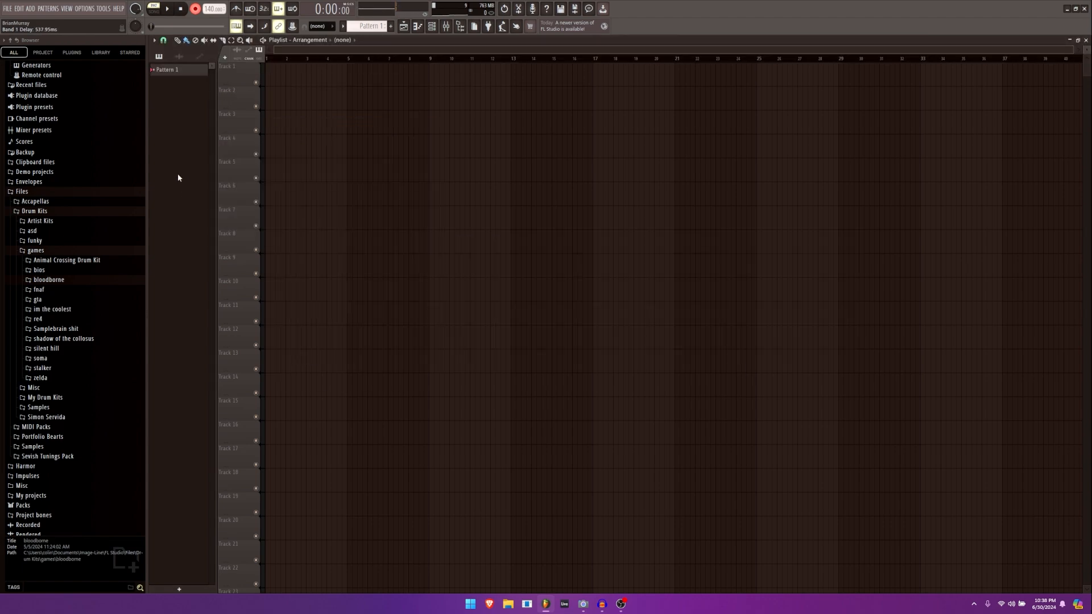
key("space")
key("space")
- Start a second recorded take and redraw the Multiband Delay curve with a hump in the low mids while it plays
left_click(446, 26)
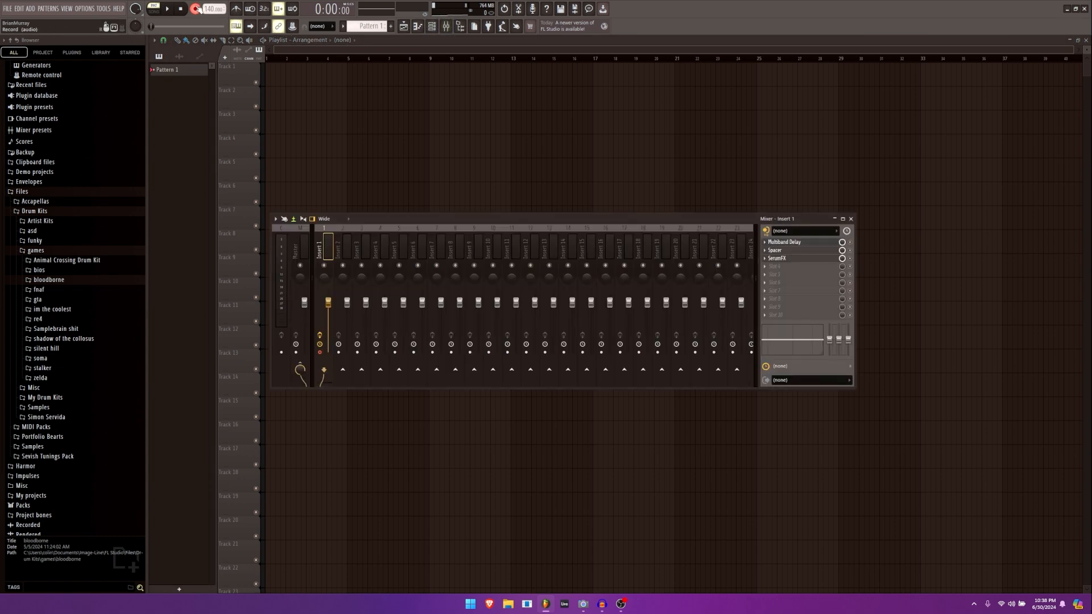
left_click(785, 242)
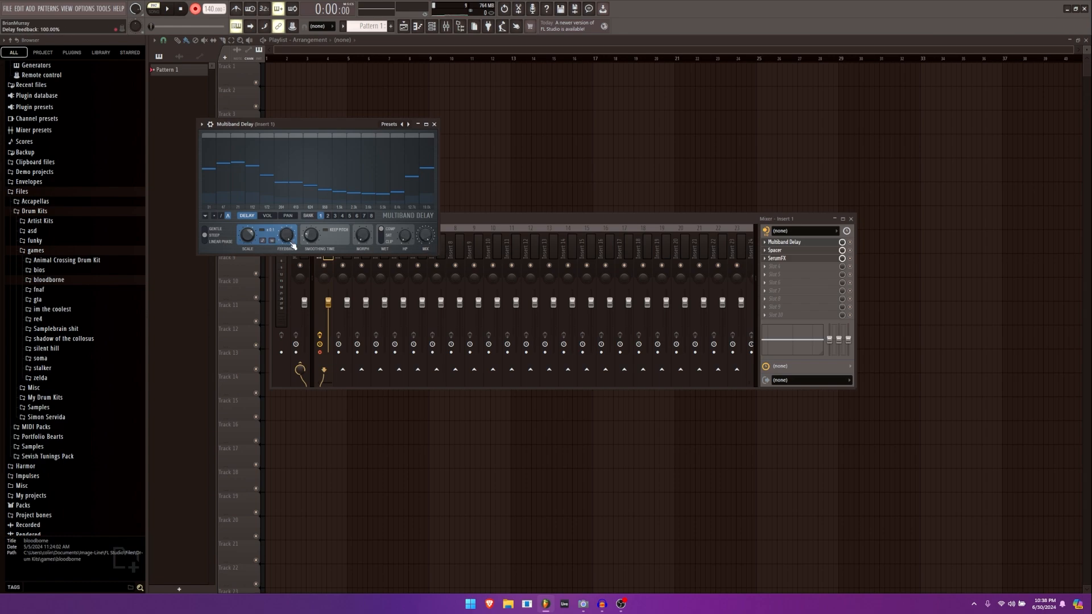
left_click(432, 26)
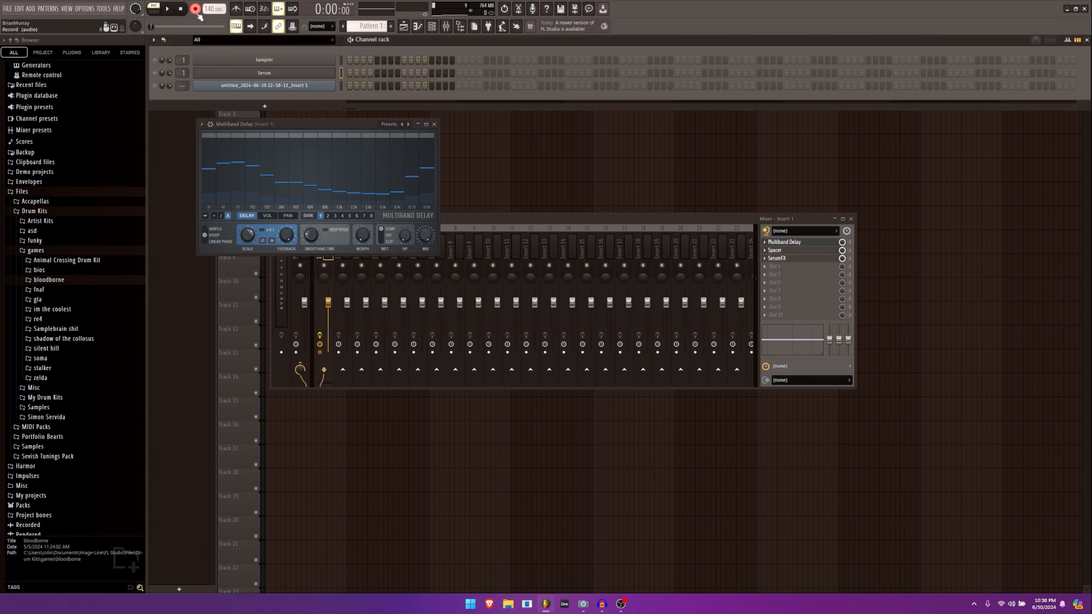
key("space")
mouse_move(248, 198)
left_mouse_down()
mouse_move(333, 171)
mouse_move(421, 185)
mouse_move(361, 171)
mouse_move(228, 183)
mouse_move(283, 156)
mouse_move(210, 150)
mouse_move(360, 250)
mouse_move(314, 230)
mouse_move(374, 255)
mouse_move(253, 207)
mouse_move(295, 174)
mouse_move(396, 197)
left_mouse_up()
left_click_drag(269, 171, 338, 187)
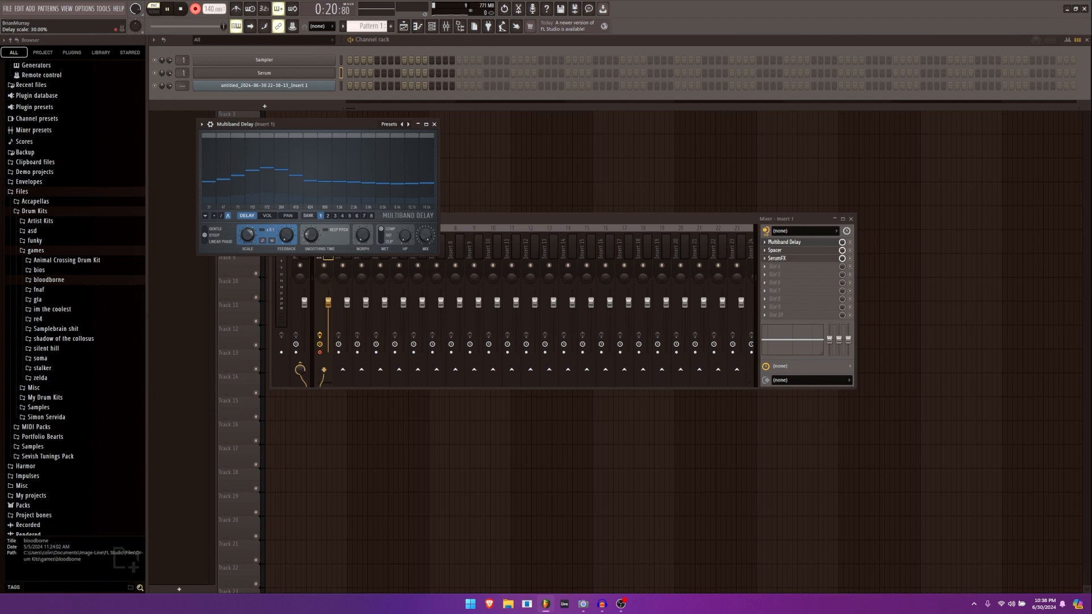
- Vary the Multiband Delay's scale and morph and repeatedly reshape its delay curve during the take
left_click_drag(248, 235, 247, 201)
mouse_move(318, 175)
left_mouse_down()
mouse_move(406, 185)
mouse_move(352, 229)
mouse_move(422, 200)
mouse_move(253, 195)
left_mouse_up()
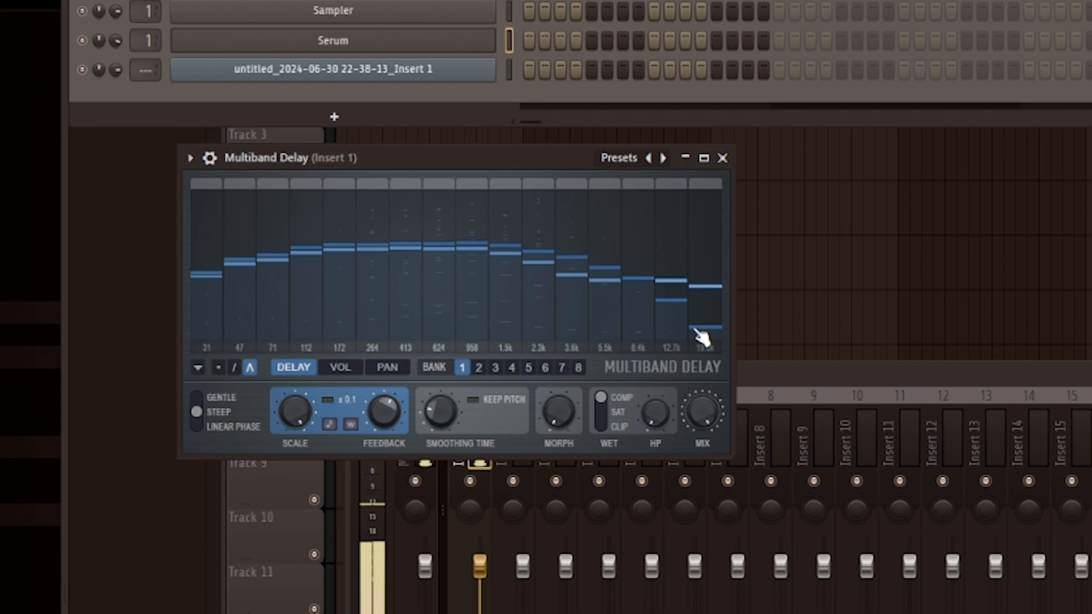
mouse_move(316, 328)
left_mouse_down()
mouse_move(633, 261)
mouse_move(433, 264)
left_mouse_up()
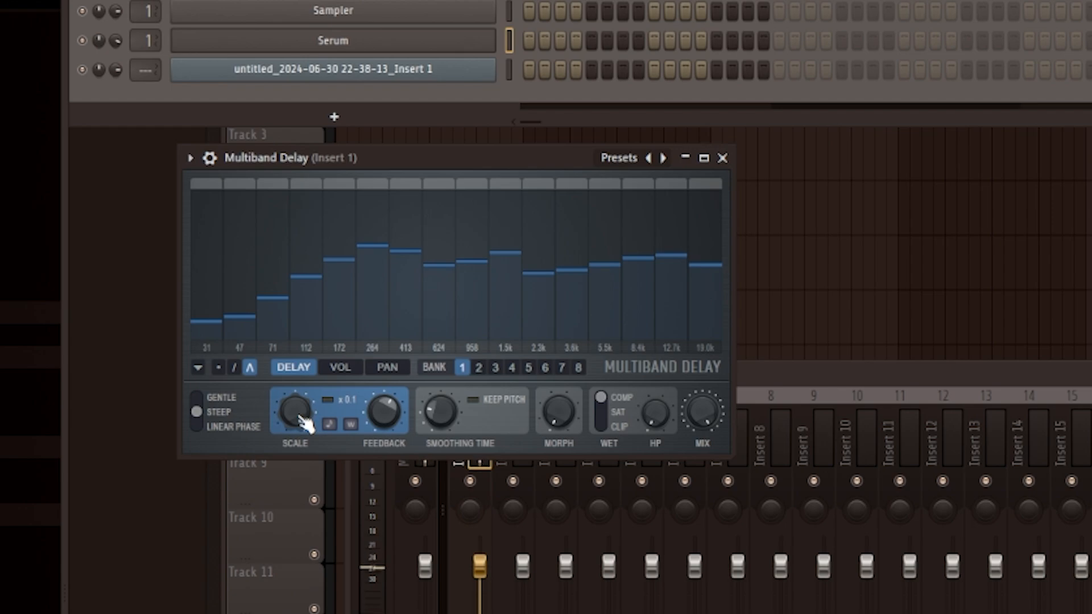
left_click_drag(298, 406, 298, 455)
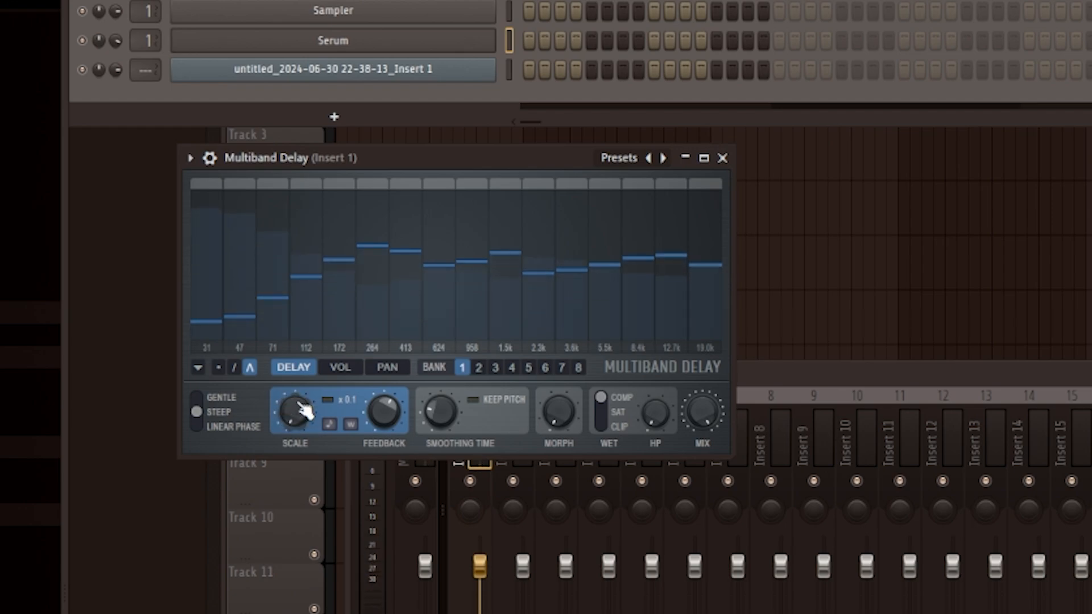
mouse_move(307, 318)
left_mouse_down()
mouse_move(634, 320)
mouse_move(493, 243)
mouse_move(673, 295)
mouse_move(619, 261)
mouse_move(698, 285)
mouse_move(566, 343)
mouse_move(617, 287)
left_mouse_up()
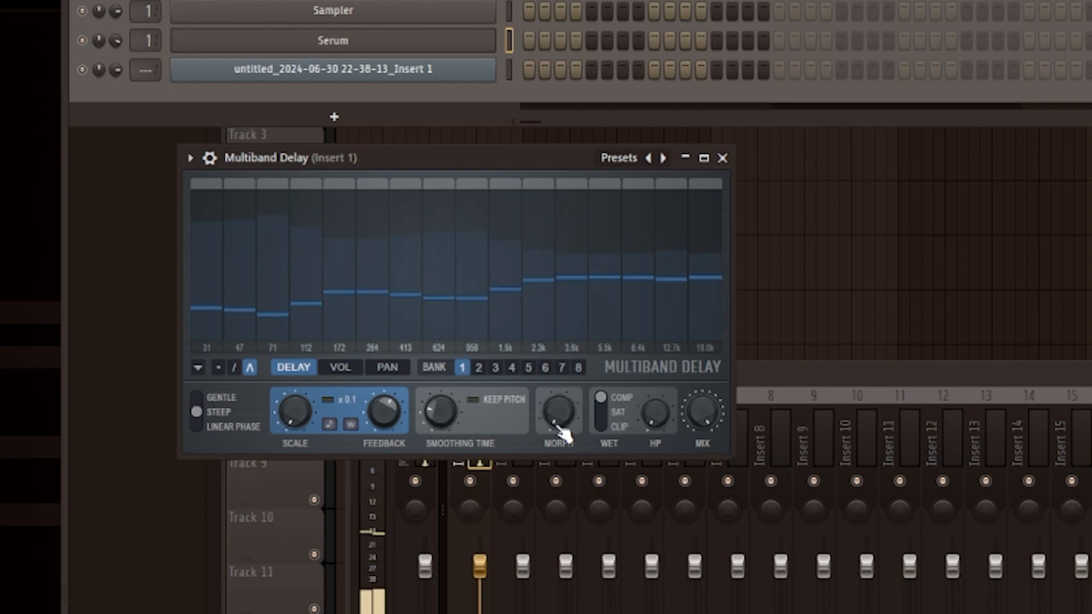
left_click_drag(559, 411, 570, 431)
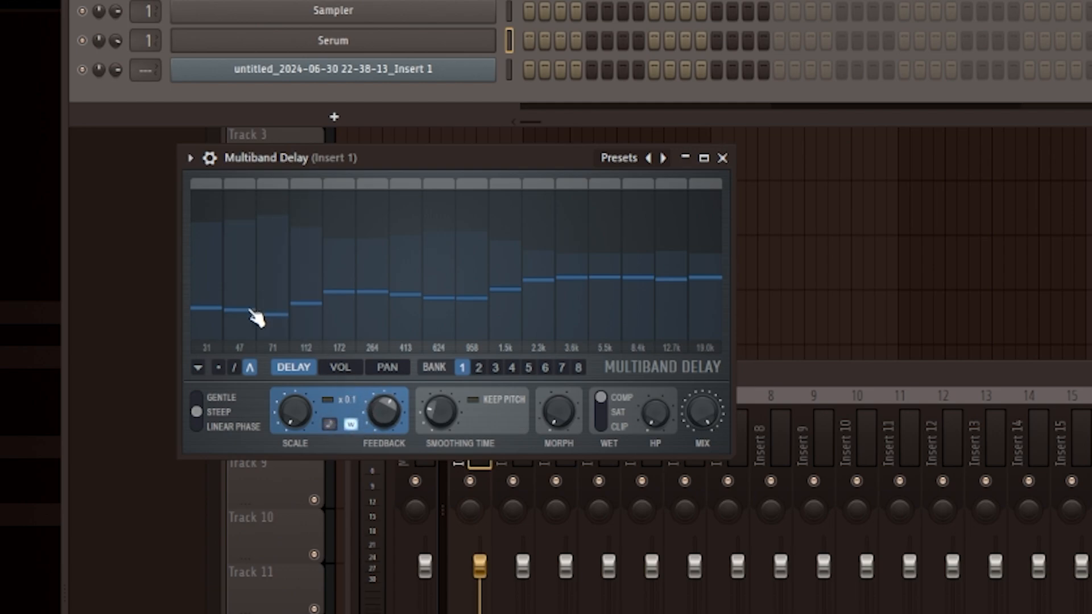
- Redraw the Multiband Delay curve with its peak around the 264 and 413 Hz bands, and raise its feedback and scale
mouse_move(262, 329)
left_mouse_down()
mouse_move(597, 342)
mouse_move(483, 210)
mouse_move(219, 268)
mouse_move(345, 320)
mouse_move(285, 229)
mouse_move(453, 312)
mouse_move(575, 251)
mouse_move(706, 279)
left_mouse_up()
left_click_drag(393, 421, 394, 405)
left_click_drag(301, 417, 312, 399)
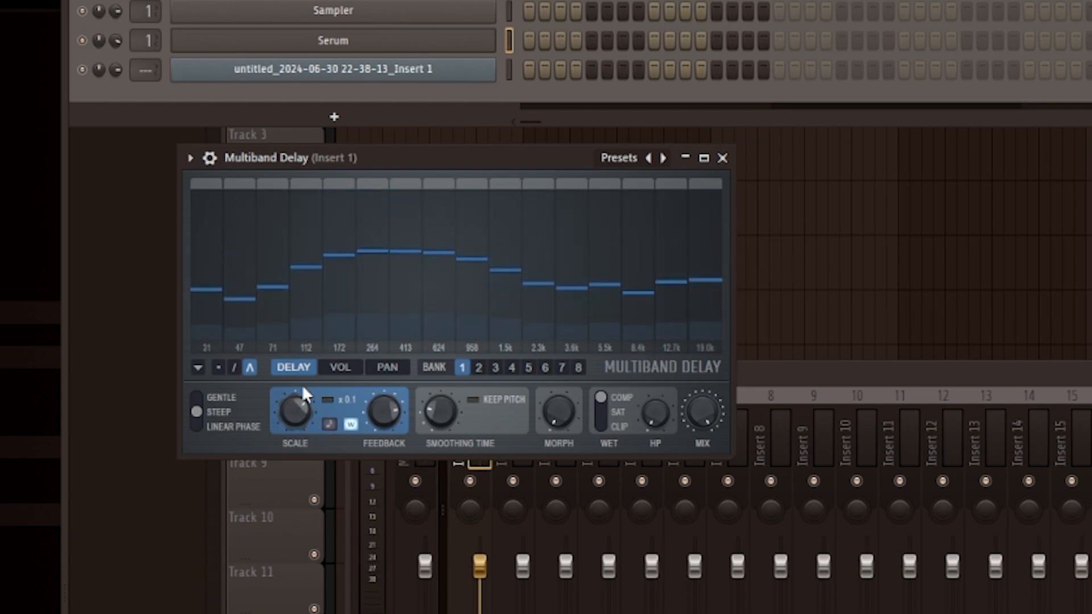
- Reshape the Multiband Delay curve with a high-frequency peak, then try tempo-synced delay times with a flatter curve and varied feedback
mouse_move(228, 299)
left_mouse_down()
mouse_move(585, 237)
mouse_move(405, 307)
left_mouse_up()
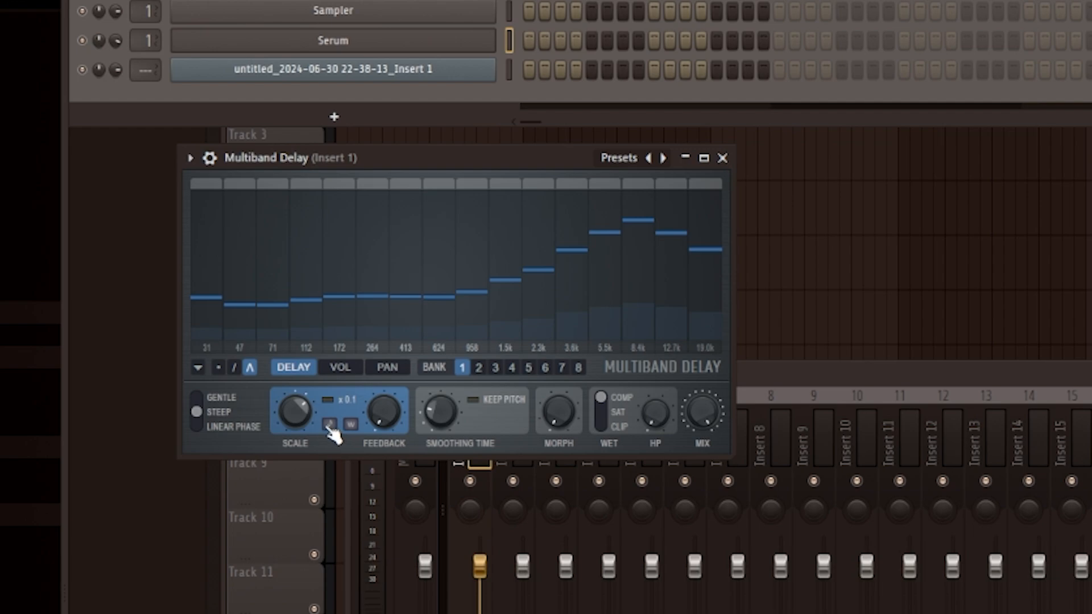
left_click(330, 424)
mouse_move(206, 294)
left_mouse_down()
mouse_move(451, 259)
mouse_move(501, 268)
mouse_move(340, 292)
mouse_move(705, 302)
left_mouse_up()
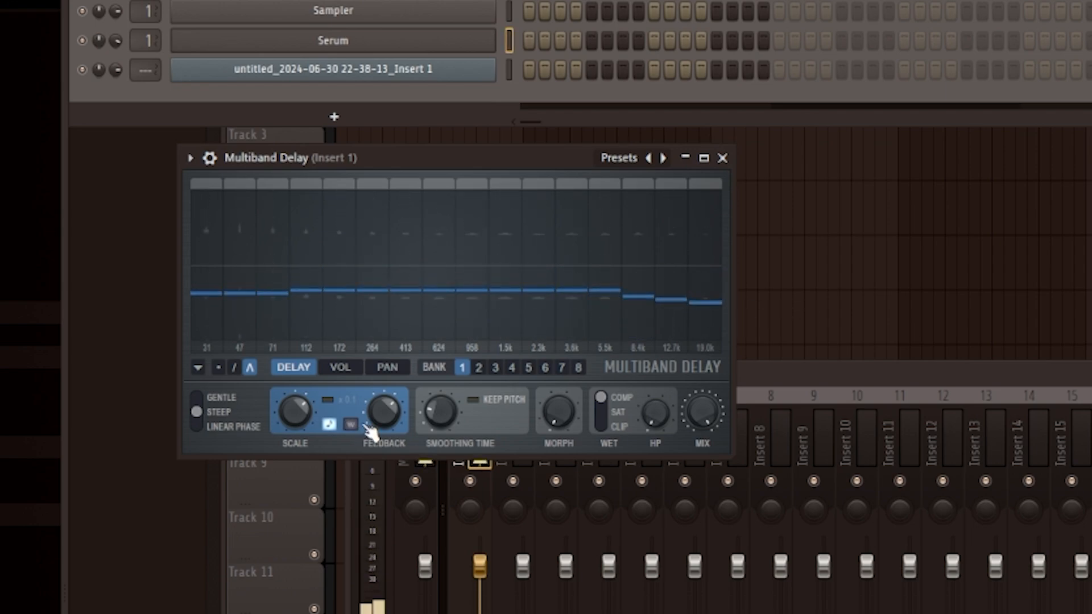
left_click_drag(376, 420, 364, 373)
mouse_move(310, 292)
left_mouse_down()
mouse_move(700, 305)
mouse_move(510, 285)
mouse_move(588, 247)
mouse_move(332, 279)
mouse_move(681, 345)
mouse_move(535, 275)
left_mouse_up()
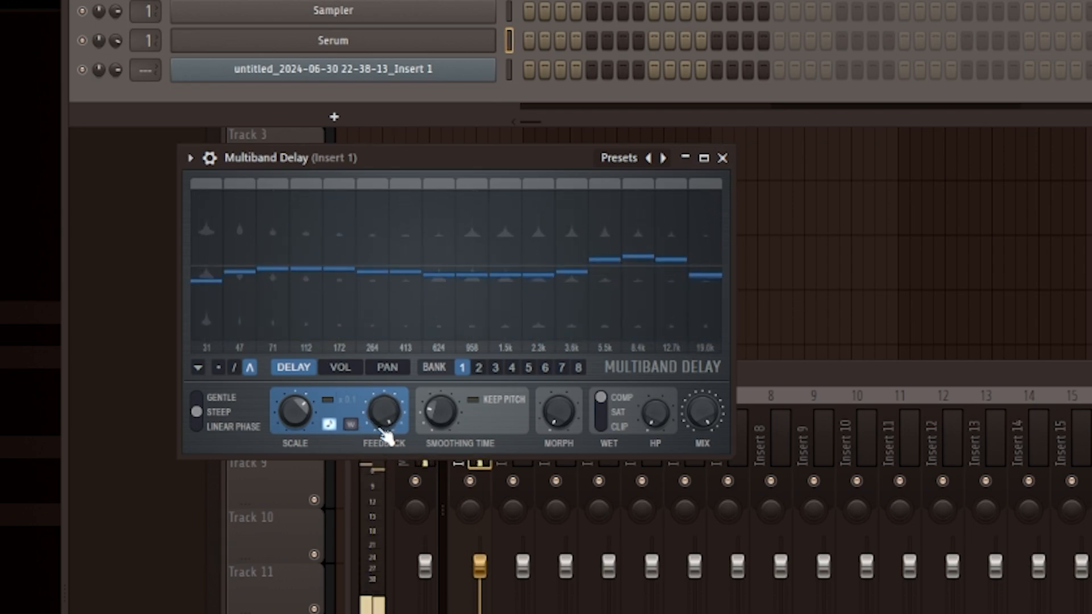
left_click(330, 425)
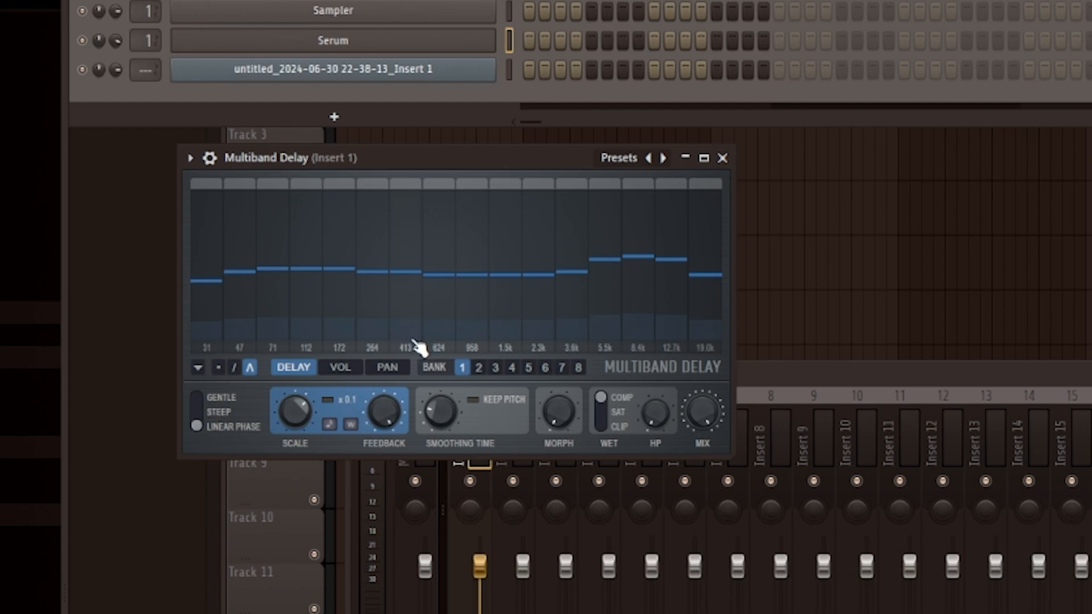
- Redraw the delay curve in linear phase mode, lowest around 264 and 413 Hz and rising through the highs, then close all windows and reopen the mixer
mouse_move(334, 259)
left_mouse_down()
mouse_move(536, 282)
mouse_move(692, 234)
mouse_move(609, 316)
mouse_move(607, 208)
mouse_move(307, 310)
mouse_move(263, 281)
mouse_move(385, 259)
mouse_move(326, 244)
mouse_move(477, 247)
mouse_move(546, 224)
mouse_move(397, 267)
mouse_move(626, 273)
mouse_move(541, 283)
mouse_move(292, 273)
mouse_move(357, 236)
mouse_move(434, 353)
mouse_move(658, 334)
mouse_move(536, 244)
mouse_move(235, 344)
mouse_move(343, 165)
mouse_move(403, 254)
mouse_move(673, 248)
mouse_move(403, 291)
mouse_move(546, 303)
mouse_move(575, 353)
mouse_move(648, 285)
mouse_move(723, 245)
left_mouse_up()
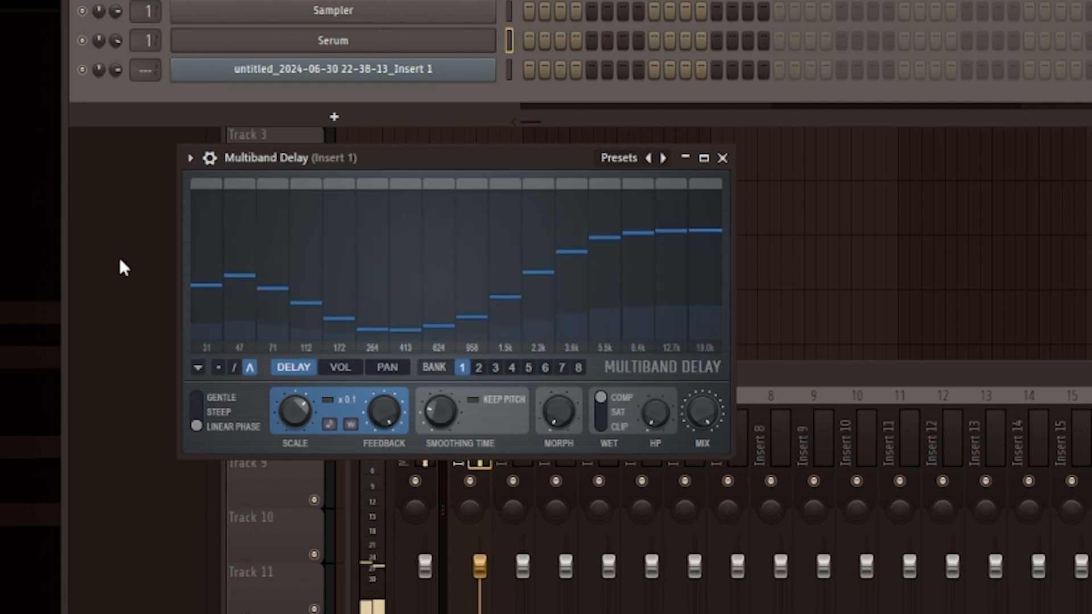
key("F12")
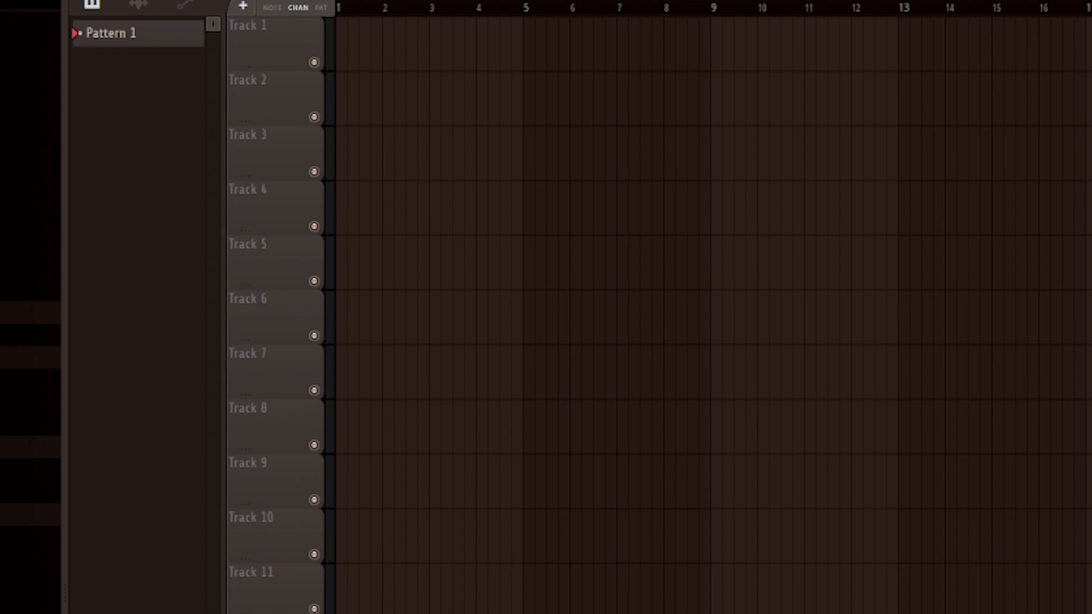
key("F9")
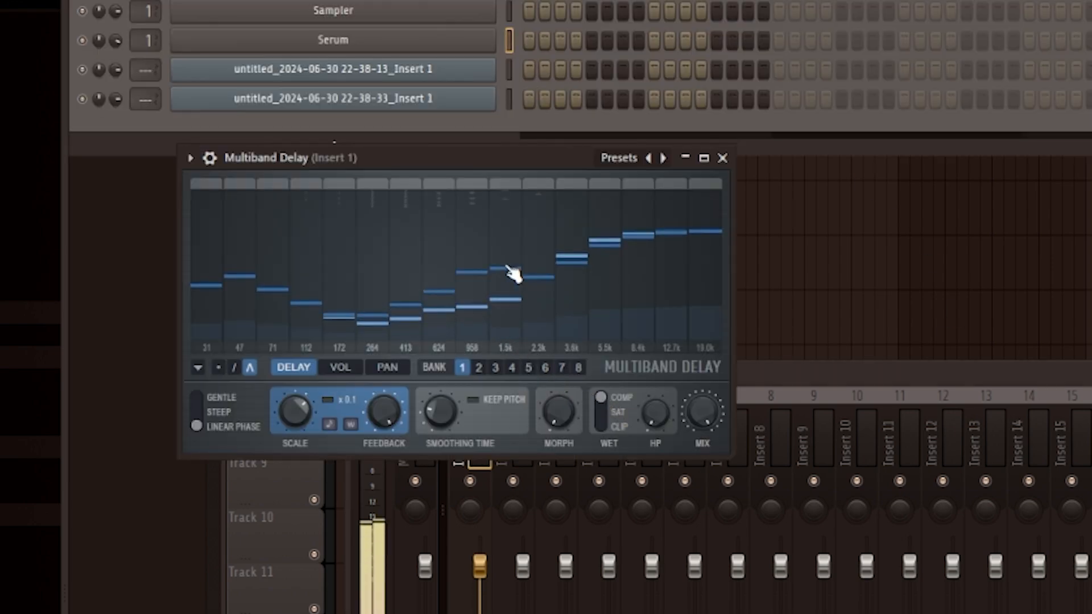
- Set the Multiband Delay's filter slope to Steep and redraw its curve high in the lowest bands and low from 2.3k to 8.4k
mouse_move(512, 280)
left_mouse_down()
mouse_move(507, 297)
mouse_move(224, 312)
mouse_move(390, 341)
mouse_move(653, 357)
mouse_move(343, 282)
mouse_move(336, 316)
mouse_move(558, 343)
mouse_move(603, 336)
mouse_move(313, 302)
mouse_move(213, 421)
left_mouse_up()
left_click(196, 411)
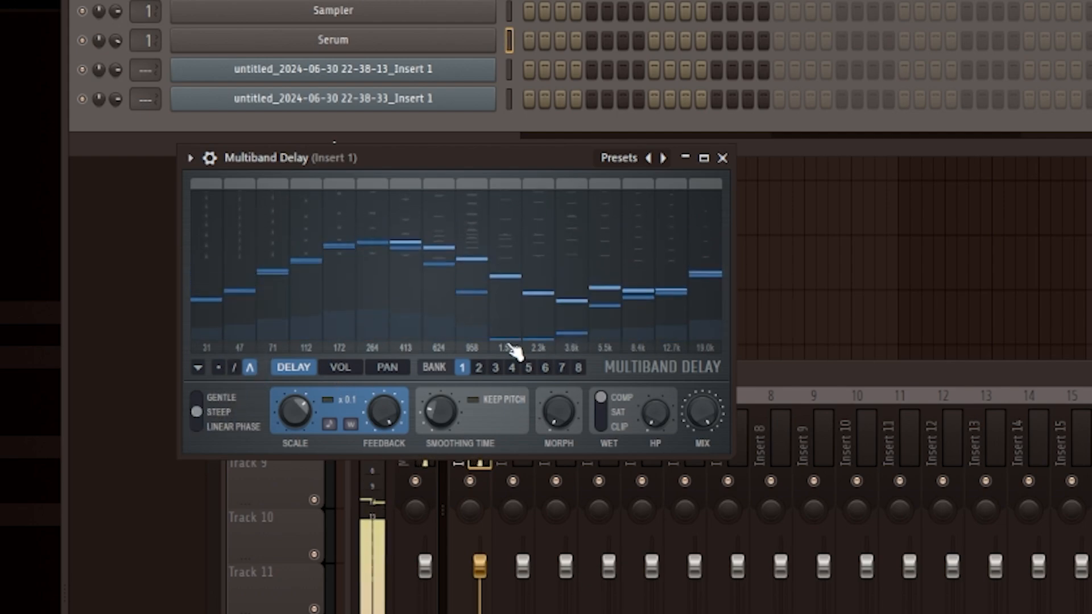
mouse_move(628, 255)
left_mouse_down()
mouse_move(353, 349)
mouse_move(316, 275)
mouse_move(629, 268)
mouse_move(466, 205)
mouse_move(670, 248)
mouse_move(429, 302)
mouse_move(309, 315)
mouse_move(405, 236)
mouse_move(421, 344)
mouse_move(485, 341)
mouse_move(505, 222)
mouse_move(606, 304)
mouse_move(690, 214)
mouse_move(682, 344)
mouse_move(495, 247)
mouse_move(231, 205)
mouse_move(650, 267)
left_mouse_up()
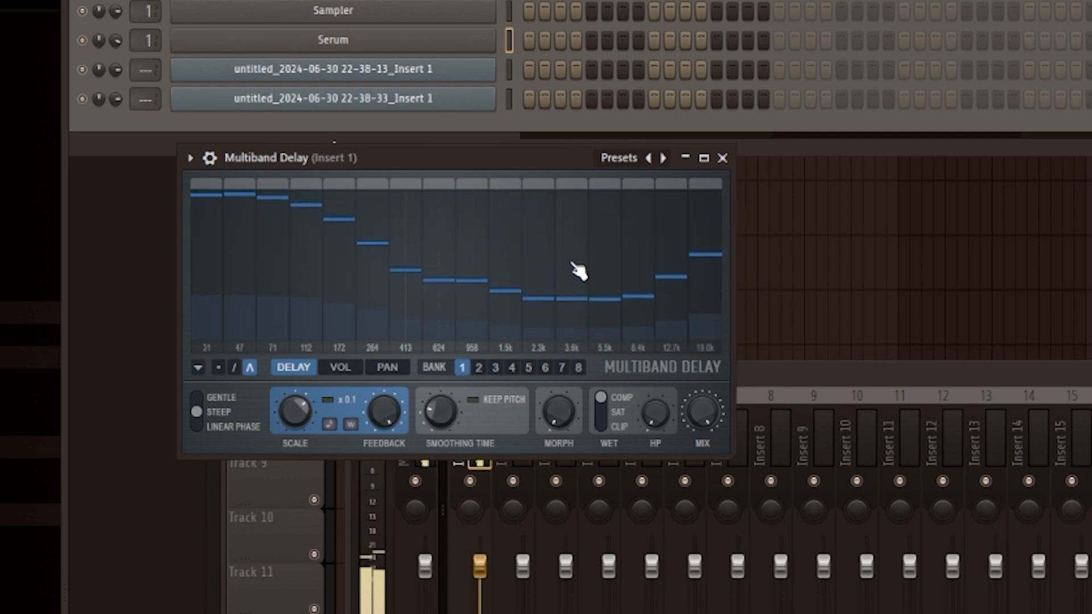